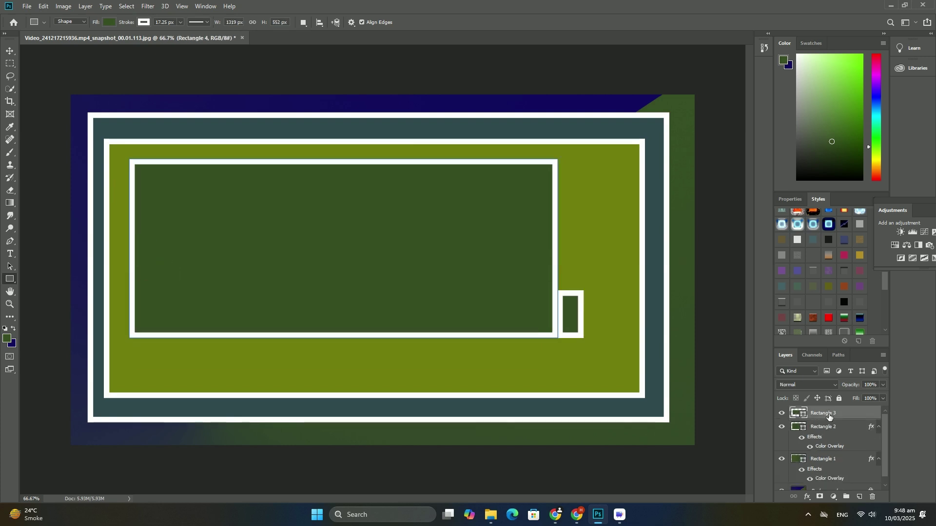
Step: Set a purple foreground colour and drag a diagonal gradient across the background
click(5, 339)
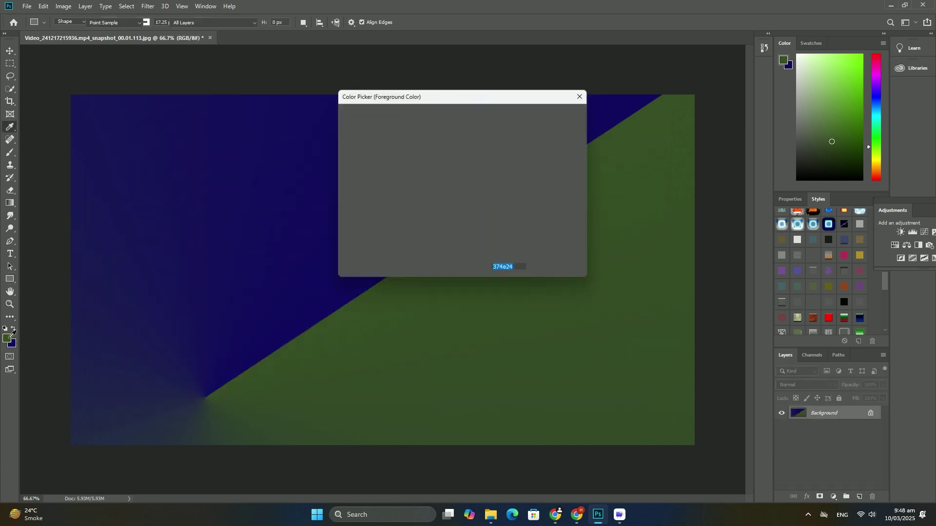
key(Return)
key(g)
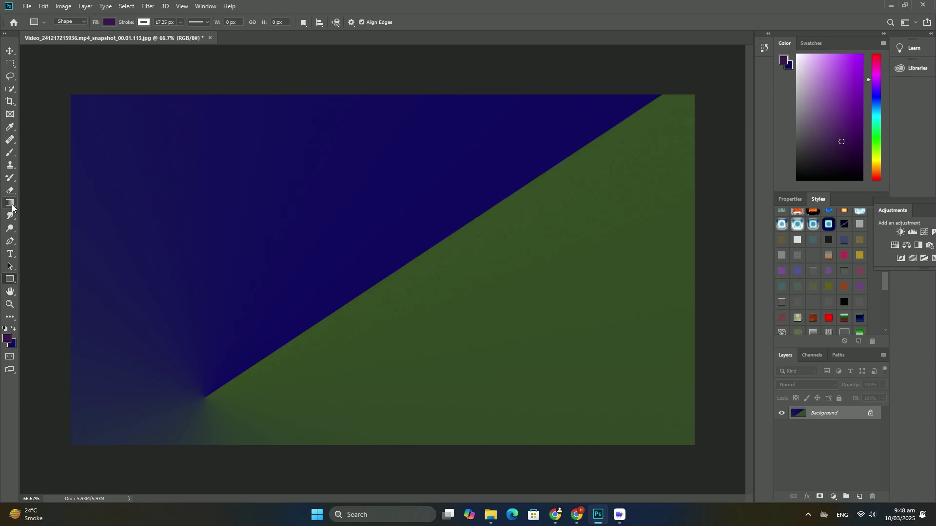
drag(151, 130, 439, 297)
Step: Switch to the Custom Shape Tool and bring up its shape collection
right_click(11, 279)
click(58, 325)
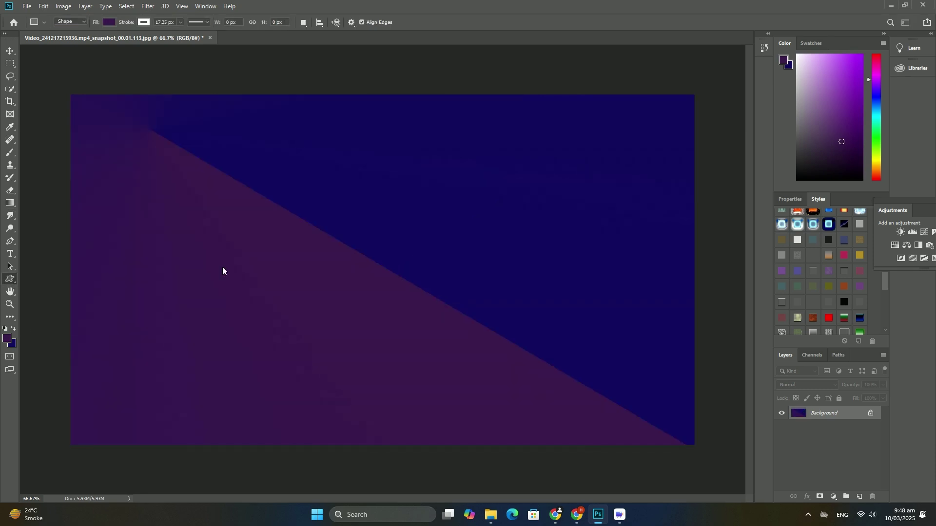
right_click(341, 233)
scroll(646, 387, down, 1)
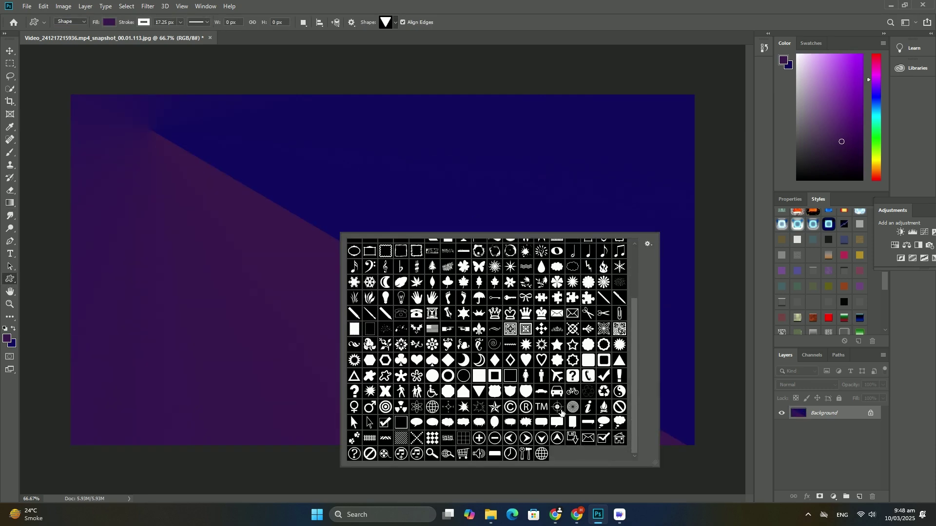
Step: Draw a house-shaped outline on the left side of the canvas
click(463, 392)
drag(139, 158, 298, 325)
click(323, 328)
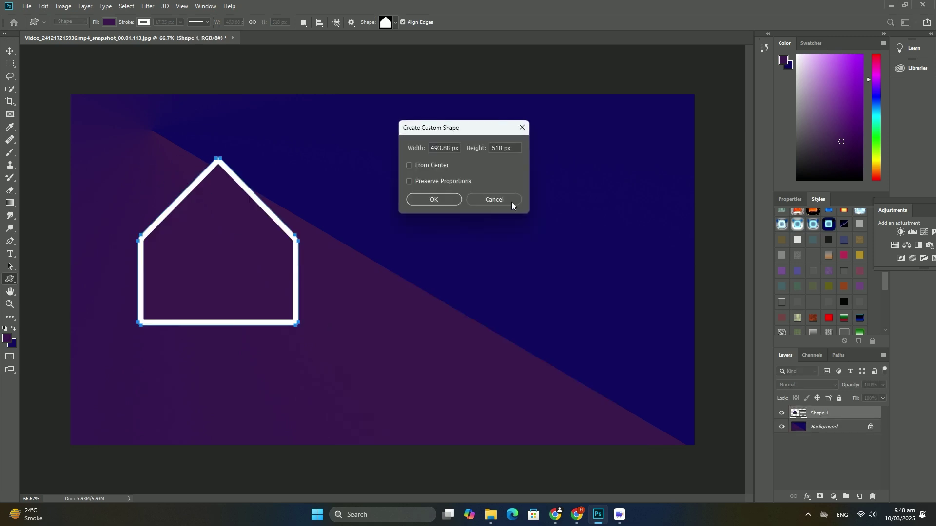
click(506, 196)
Step: Embed the chevron image, scale it to the house, and clip it into the shape
click(26, 7)
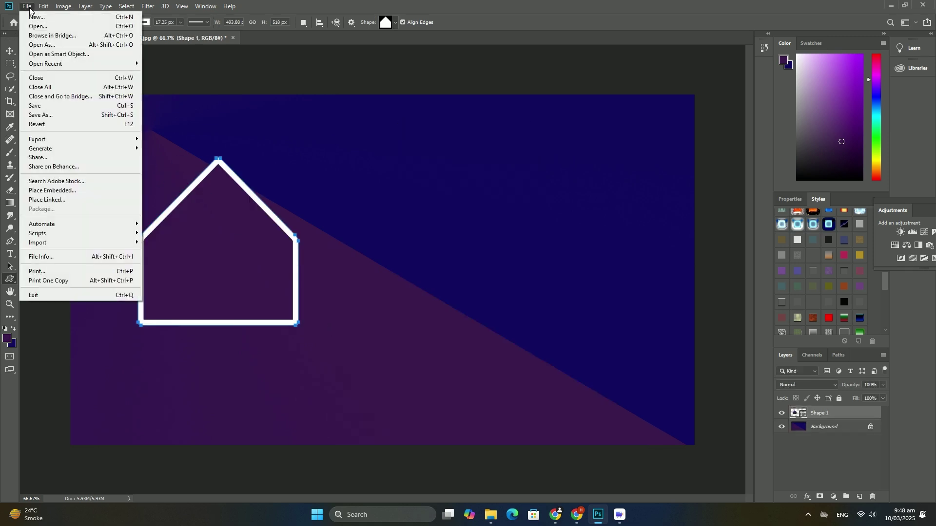
click(61, 192)
double_click(211, 152)
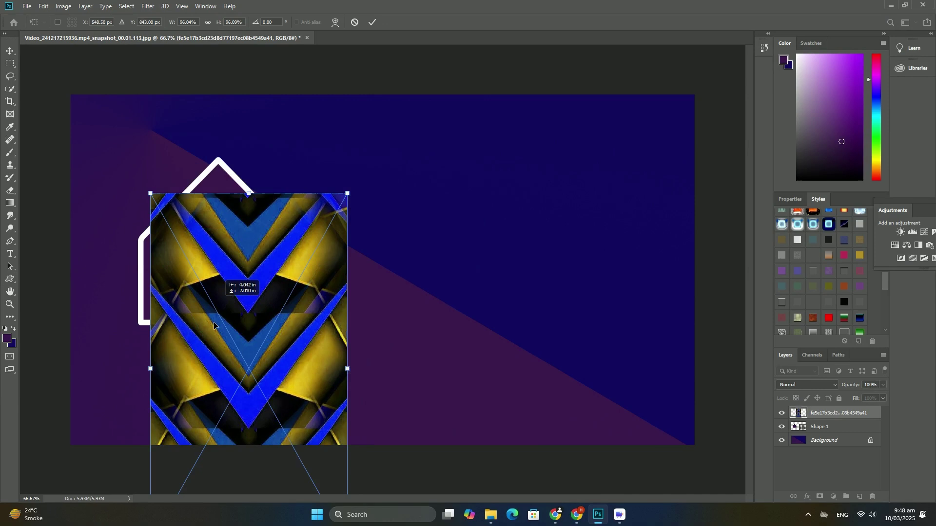
mouse_move(218, 306)
mouse_down()
mouse_move(196, 290)
mouse_move(199, 264)
mouse_up()
drag(330, 324, 250, 314)
key(Return)
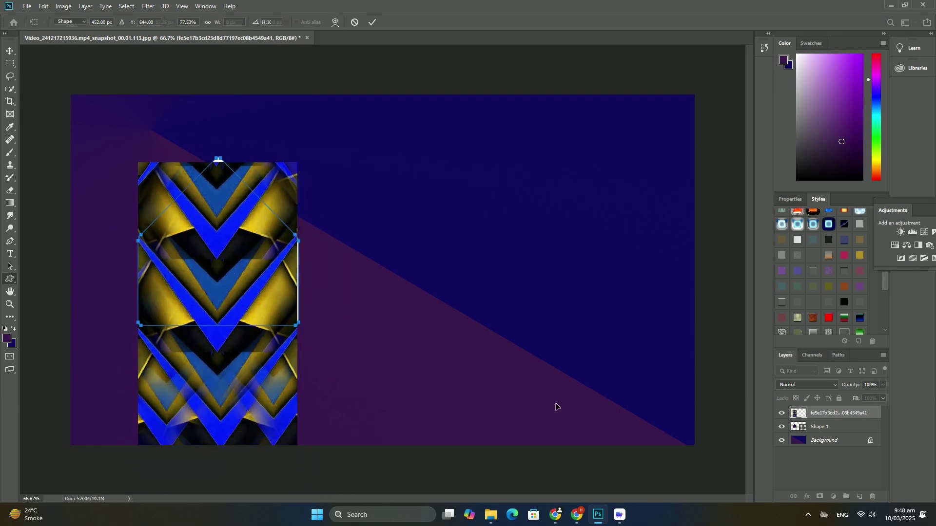
right_click(836, 421)
click(834, 210)
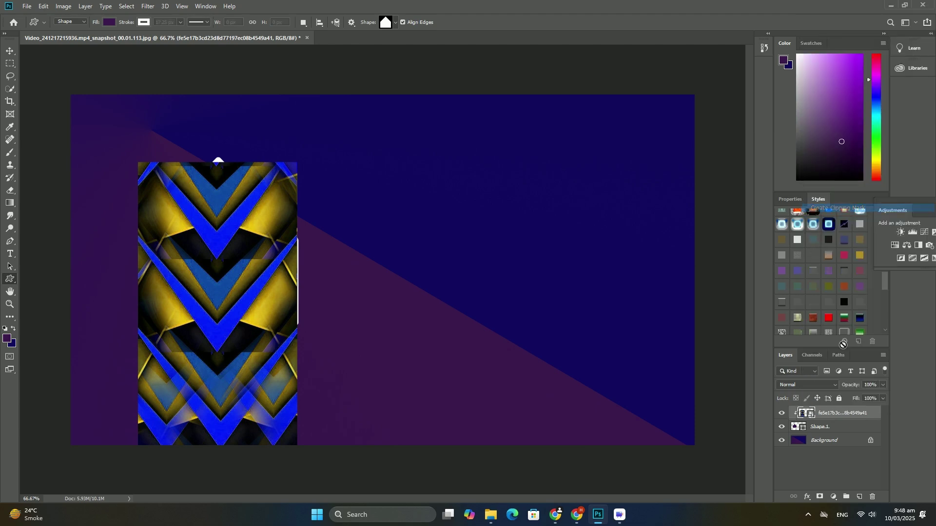
Step: Draw a second house outline on the right and embed the chevron image
click(836, 441)
drag(577, 323, 577, 344)
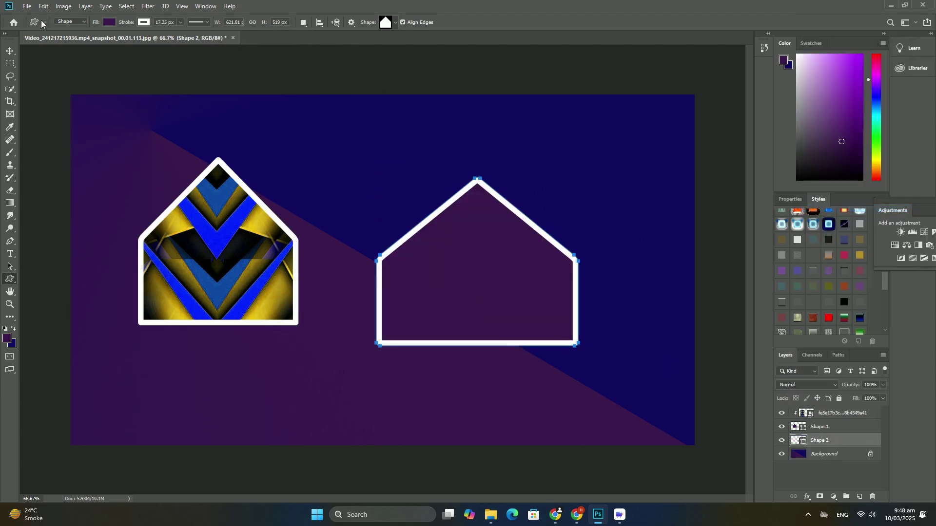
click(26, 6)
click(136, 184)
double_click(227, 160)
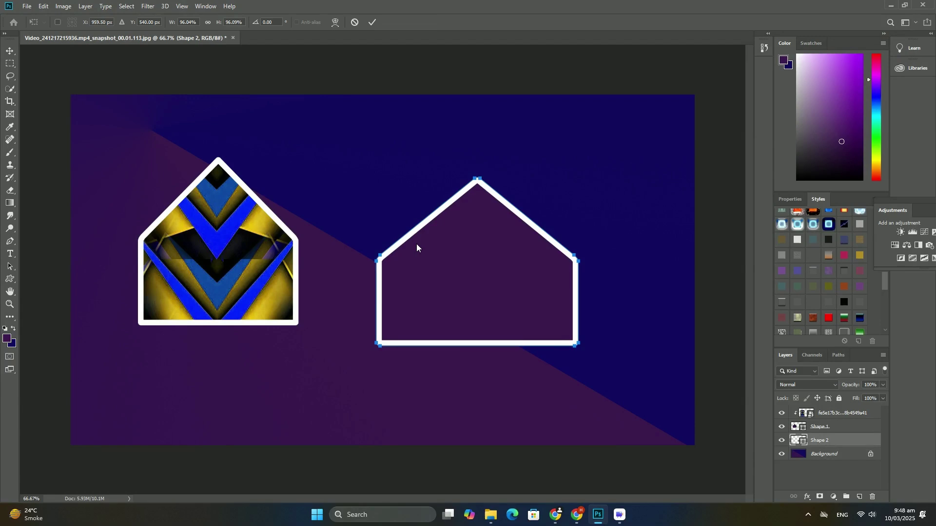
Step: Position the chevron image over the second house and clip it into the shape
mouse_move(416, 243)
mouse_down()
mouse_move(513, 265)
mouse_move(490, 265)
mouse_up()
key(Return)
right_click(836, 440)
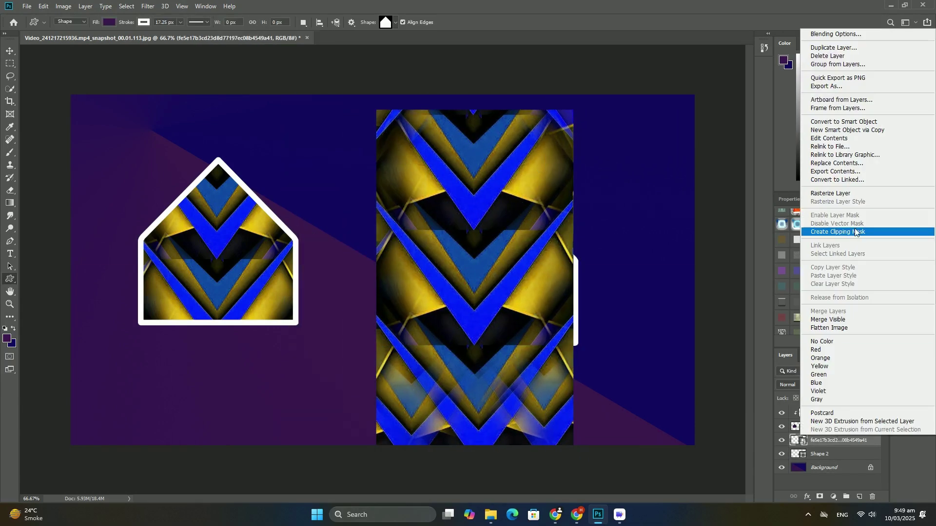
click(855, 233)
click(817, 460)
Step: Draw a large rectangle frame across the canvas and apply a preset style
right_click(10, 278)
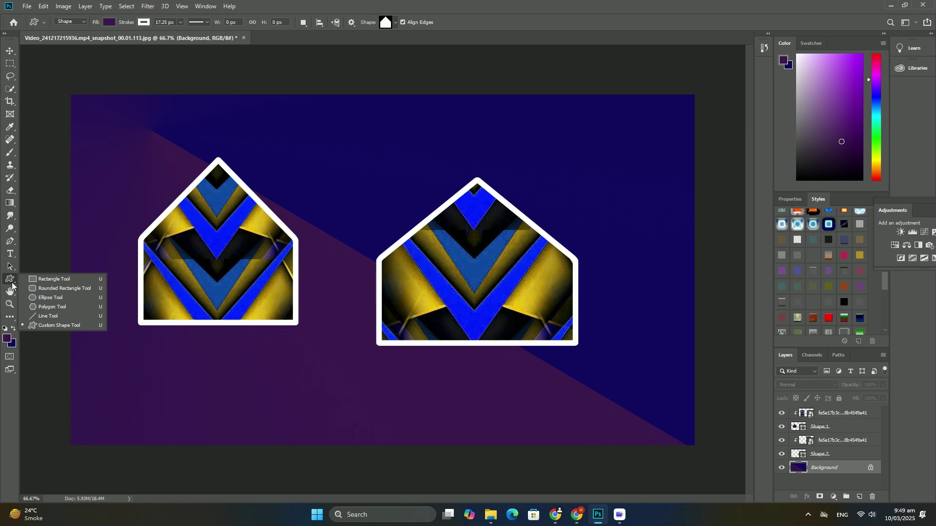
click(38, 279)
drag(92, 109, 673, 422)
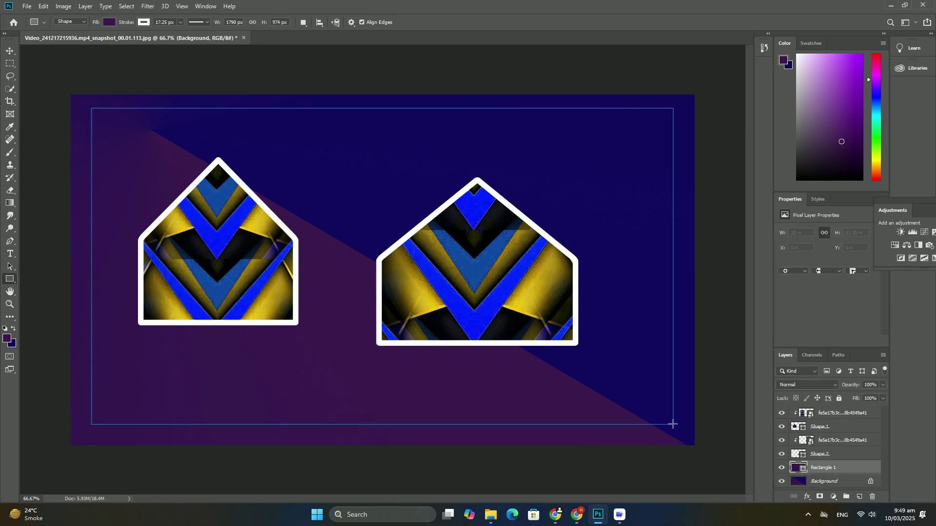
click(822, 201)
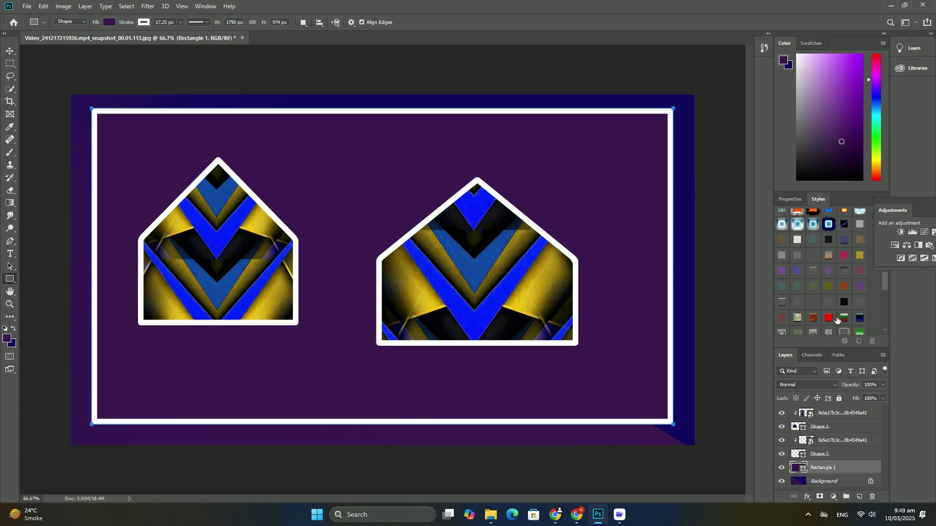
click(844, 302)
Step: Draw a smaller inner rectangle and give it a teal-to-blue gradient style
drag(122, 145, 641, 378)
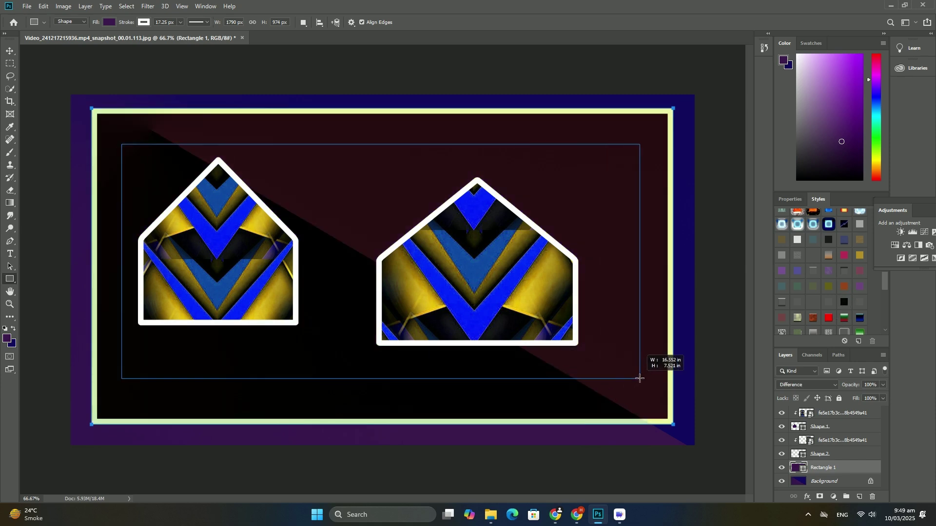
click(746, 347)
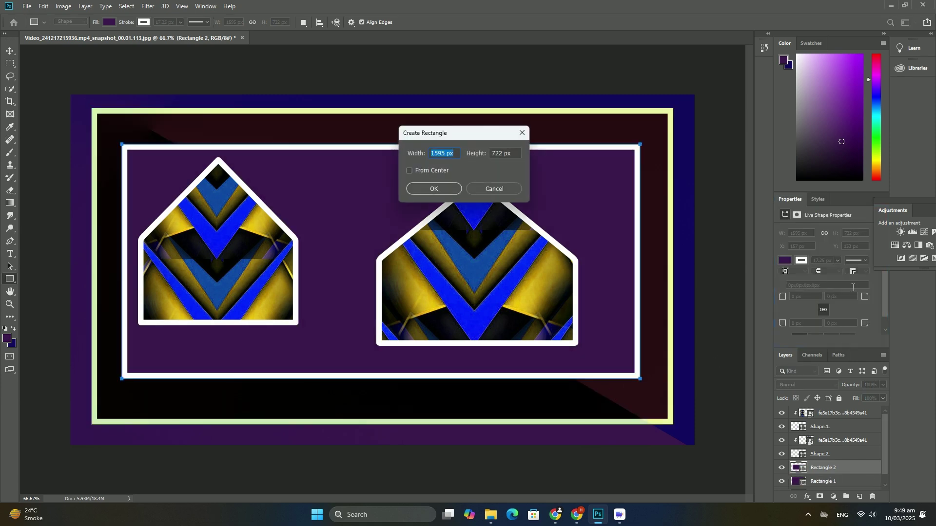
click(489, 189)
click(821, 199)
click(860, 319)
Step: Add a third rectangle with a Difference-blend style and a small fourth rectangle
drag(155, 177, 605, 338)
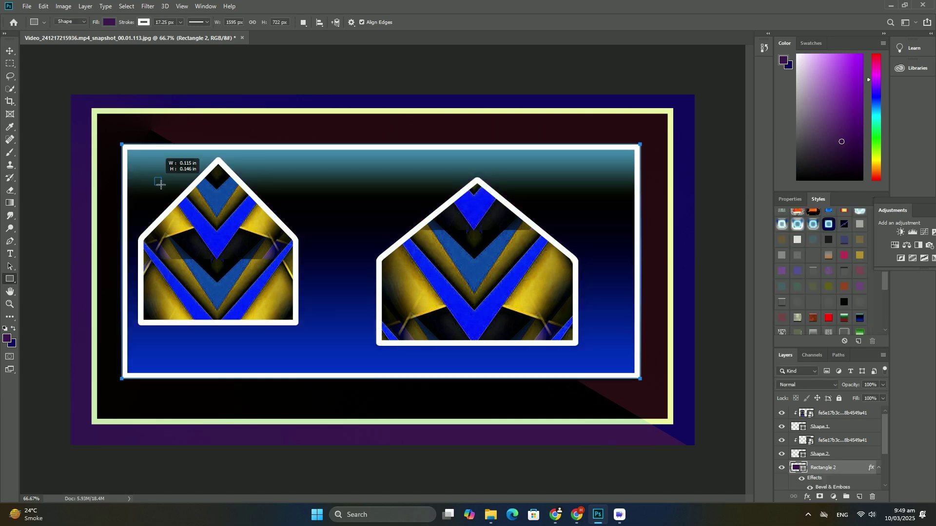
click(816, 250)
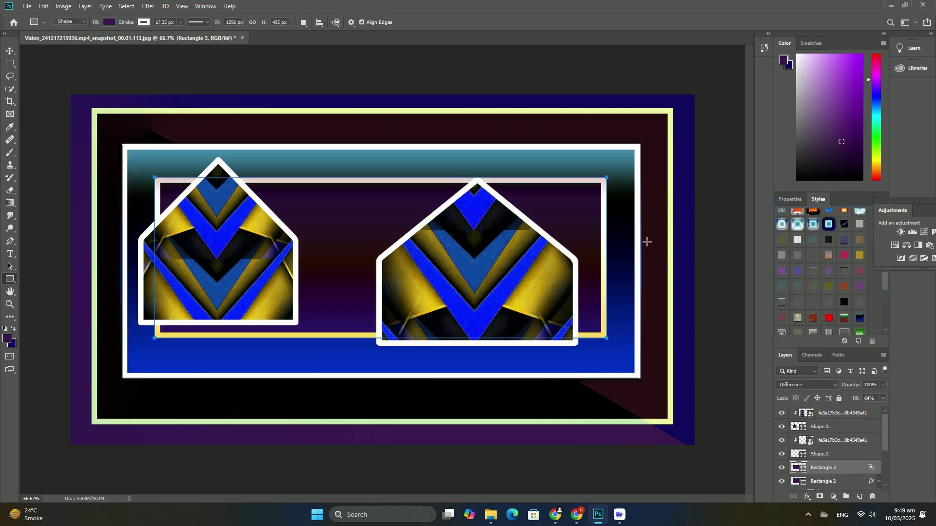
drag(200, 220, 530, 306)
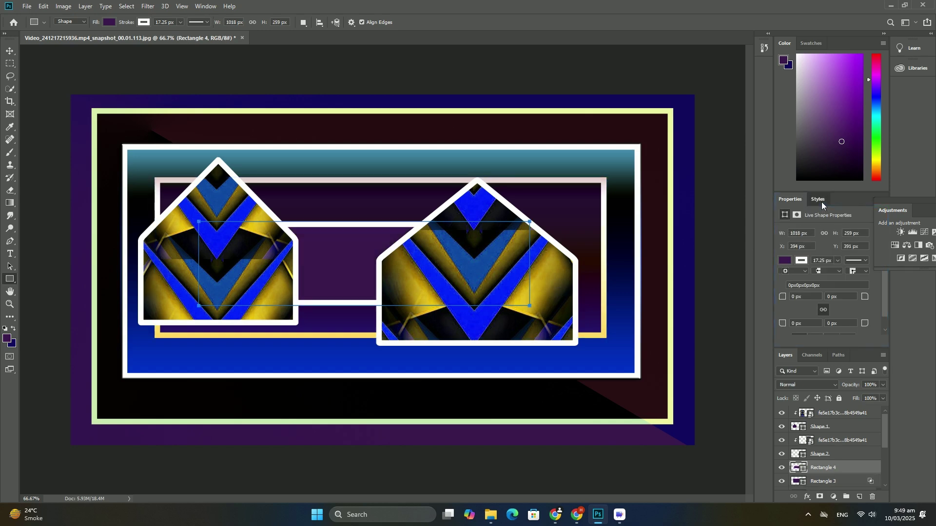